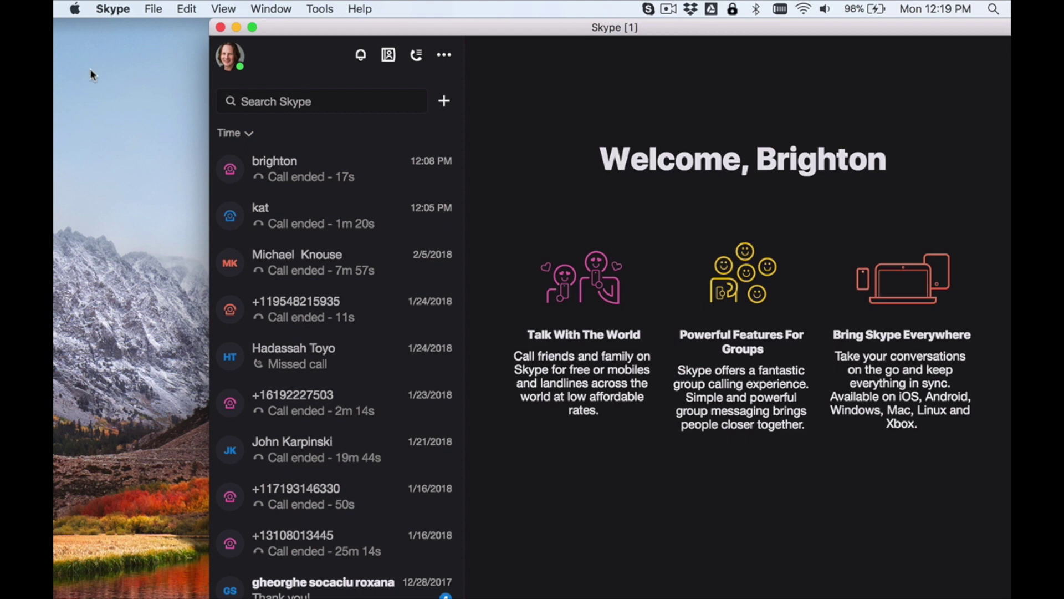
- Look through the Apple and Skype menus, viewing and then dismissing About Skype
left_click(74, 10)
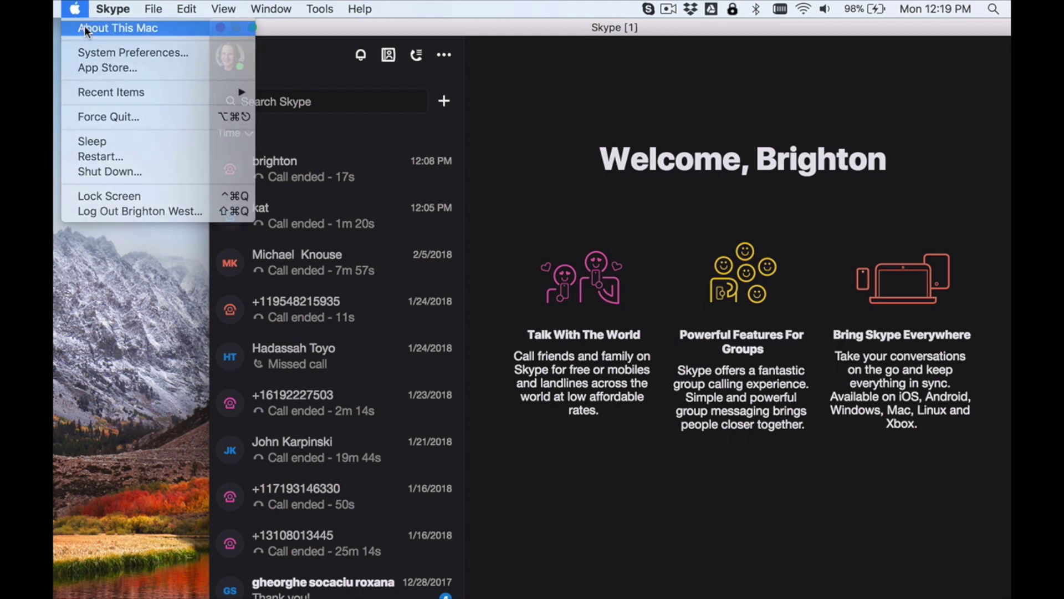
left_click(84, 25)
left_click(113, 9)
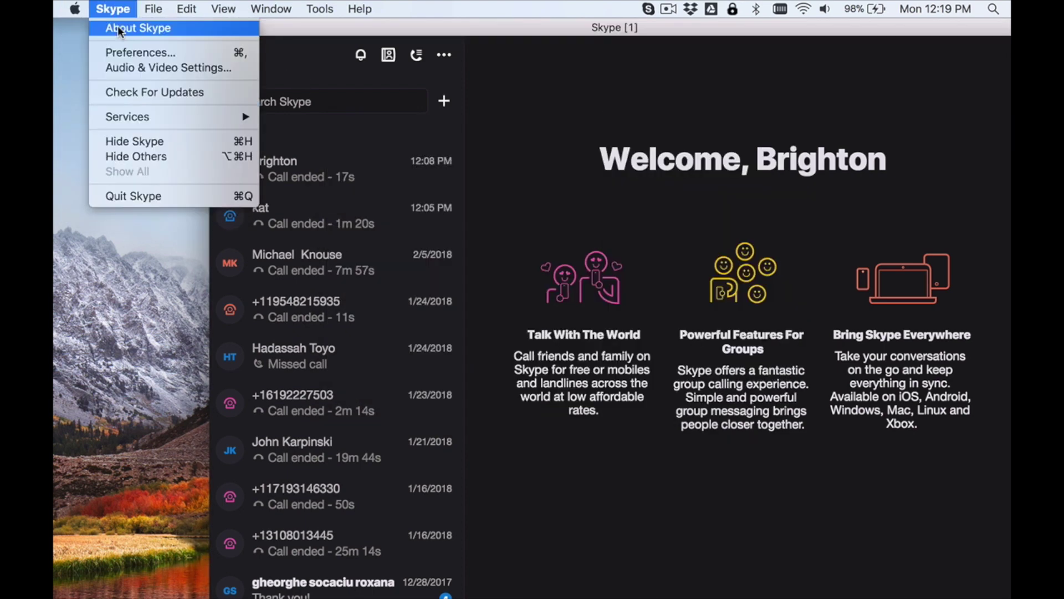
left_click(118, 26)
key("Escape")
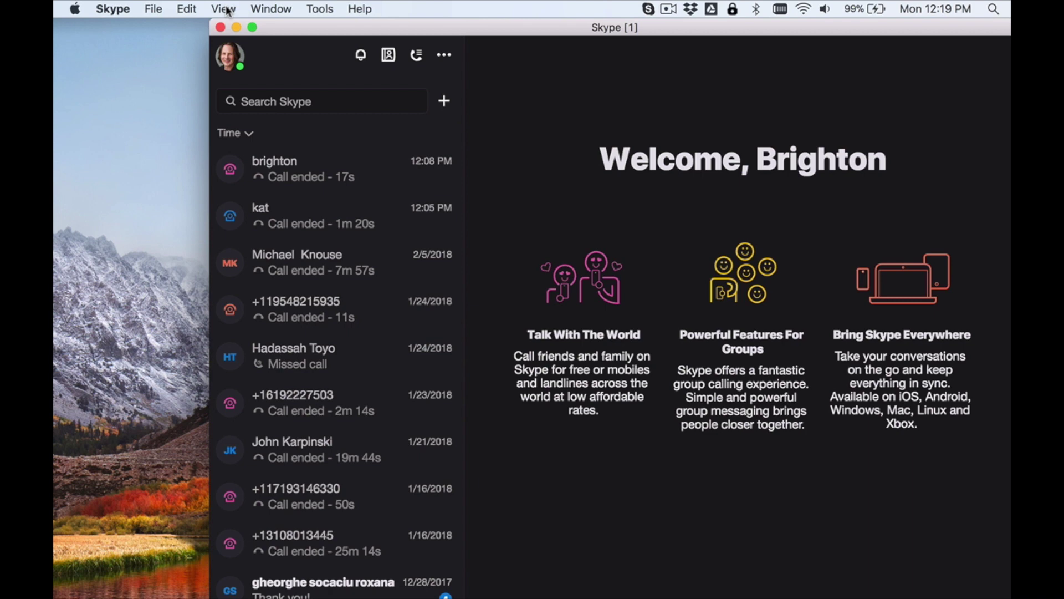
- Open the Call Recorder window from Skype's View menu and bring up its settings
left_click(228, 11)
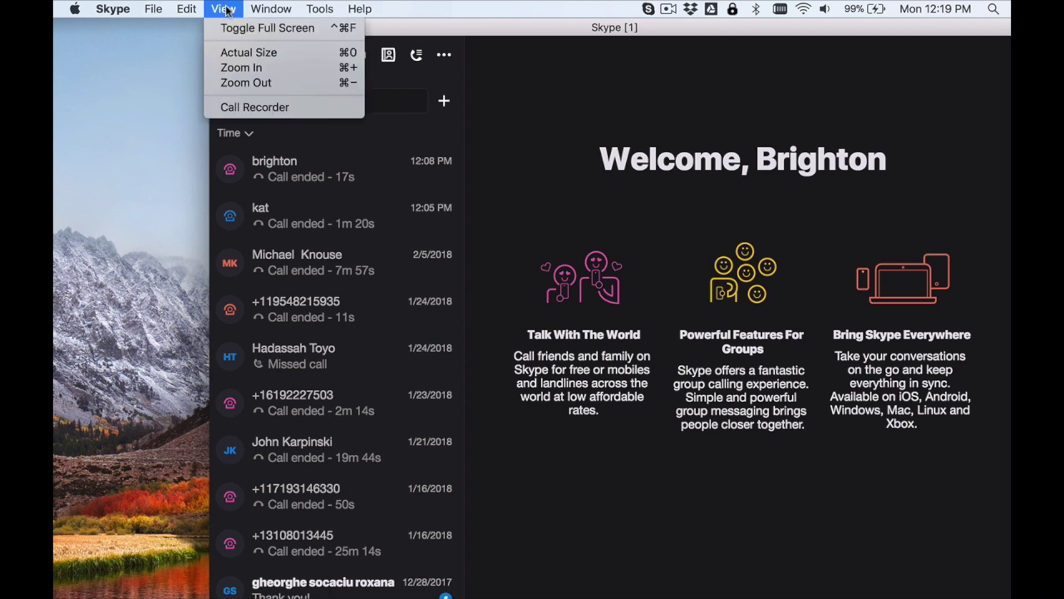
left_click(251, 109)
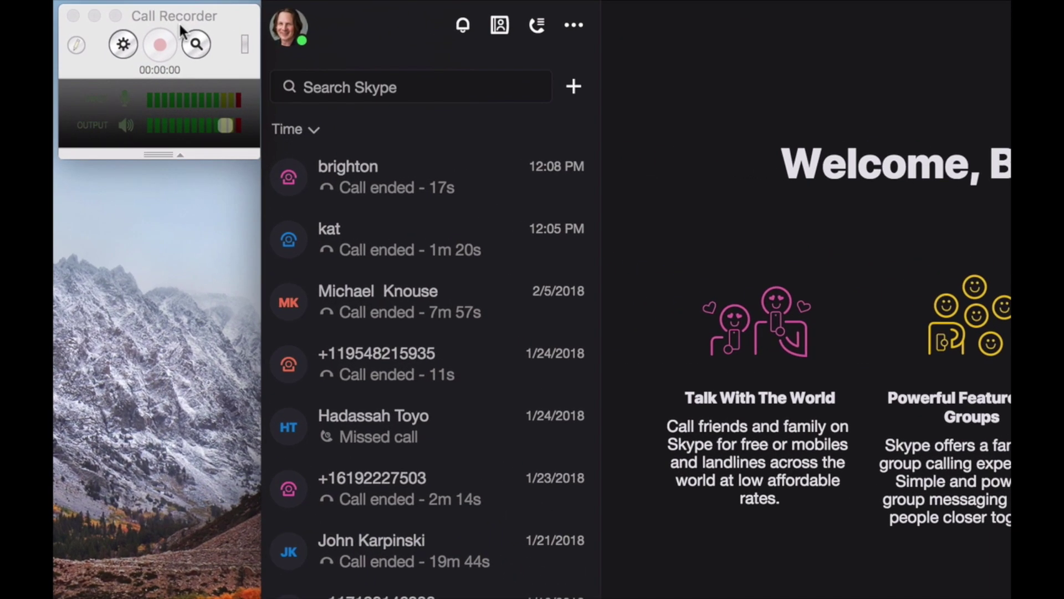
left_click(122, 48)
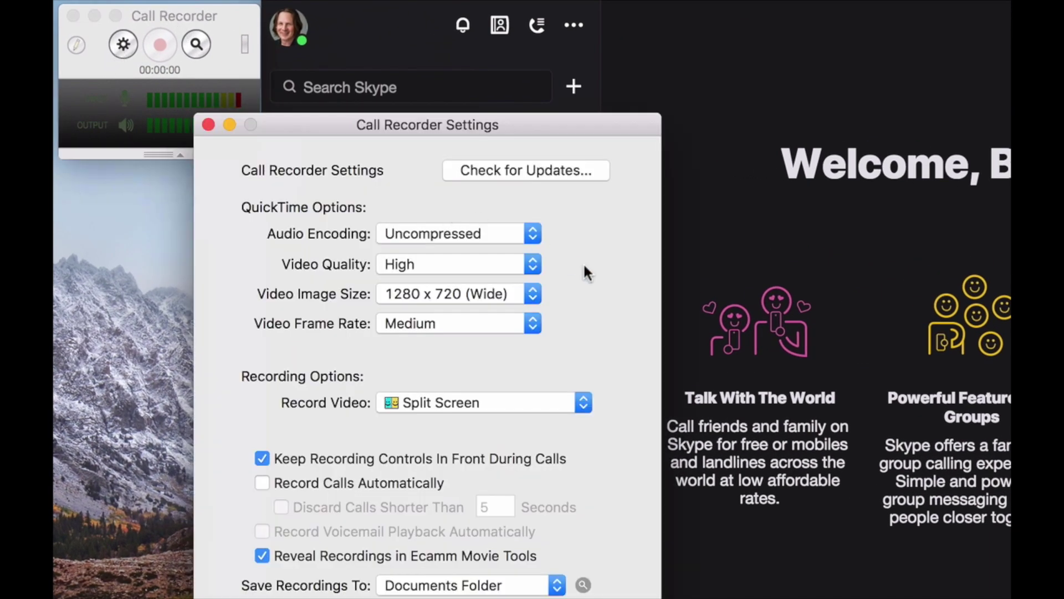
- Confirm Call Recorder is up to date, set Record Video to None (Audio Only), and close Settings
left_click(562, 171)
left_click(917, 273)
left_click(572, 405)
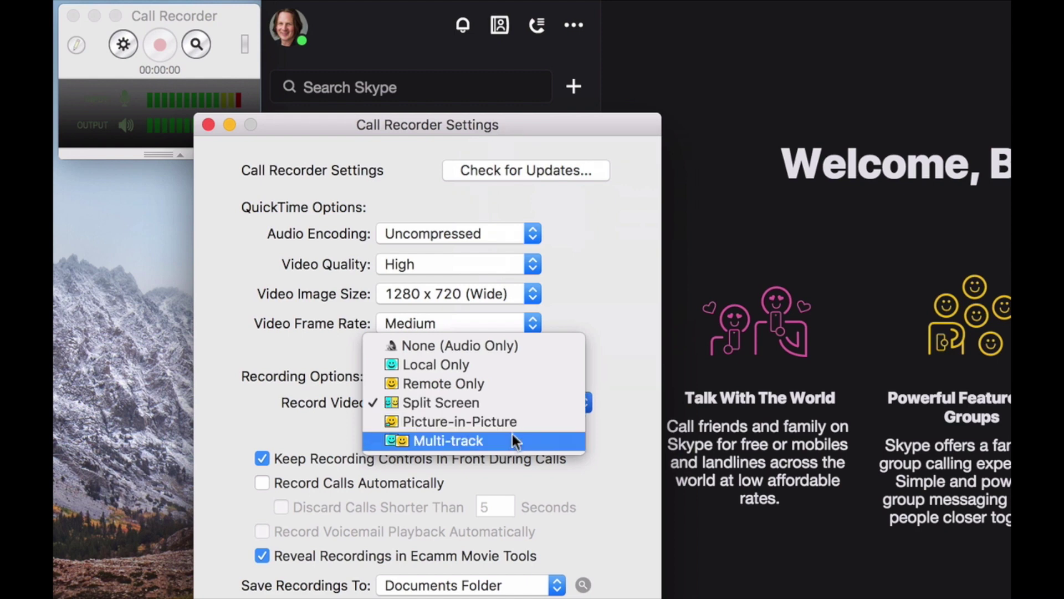
left_click(460, 352)
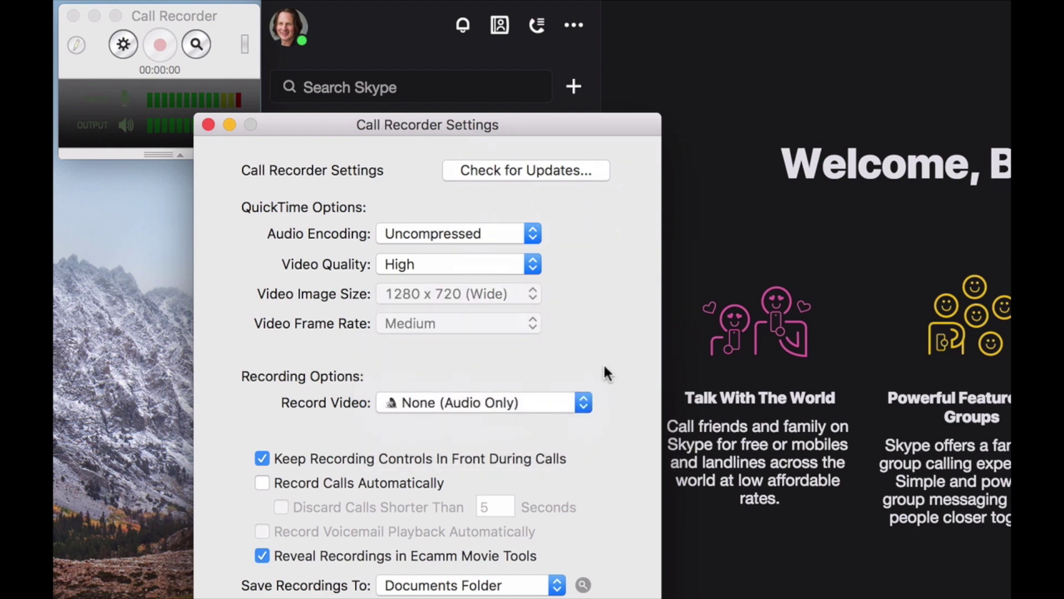
left_click(208, 124)
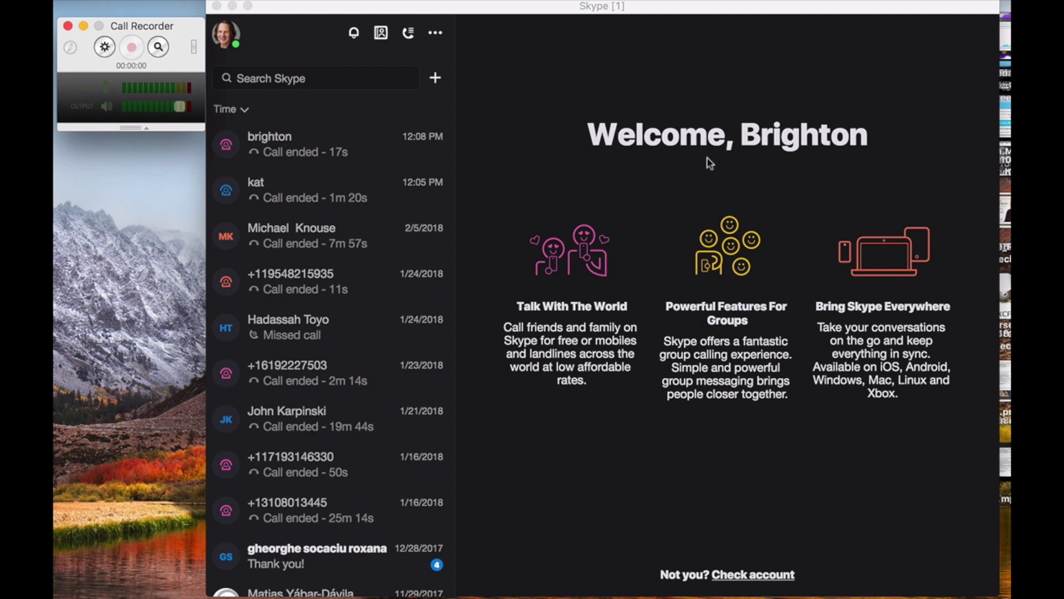
- Call a contact from Skype's recent calls list
left_click(293, 200)
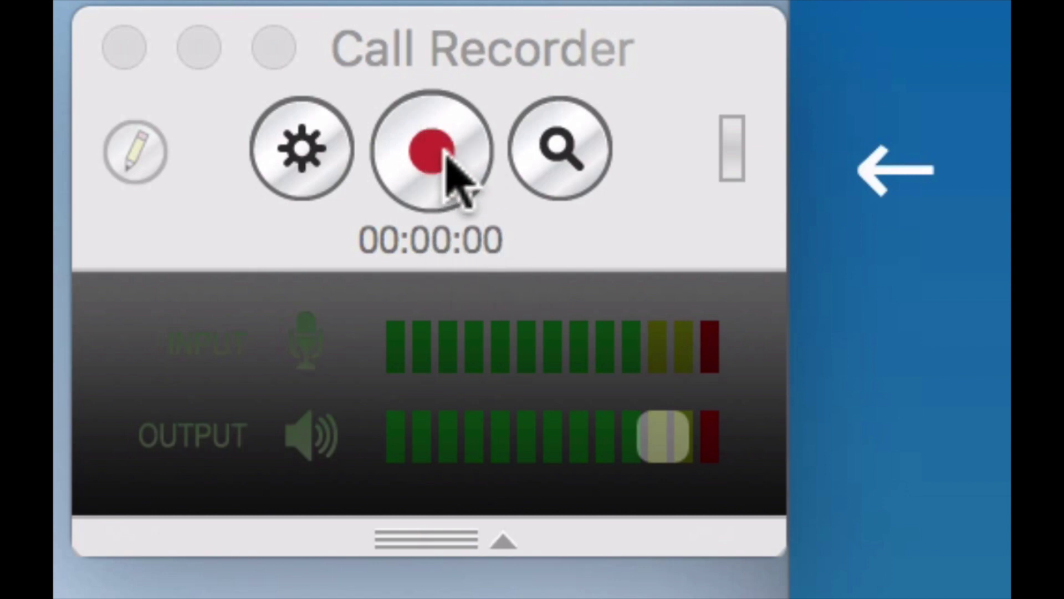
- Start recording the Skype call with Call Recorder's red Record button
left_click(441, 160)
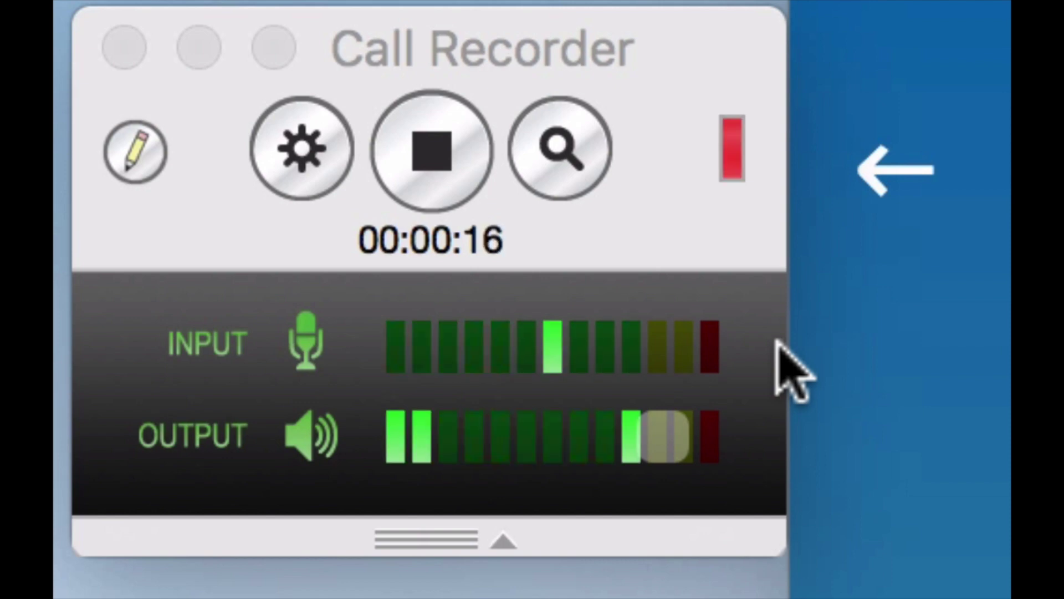
- Sweep the OUTPUT volume from about 87-88 down low, then up to the maximum of 100
mouse_move(660, 434)
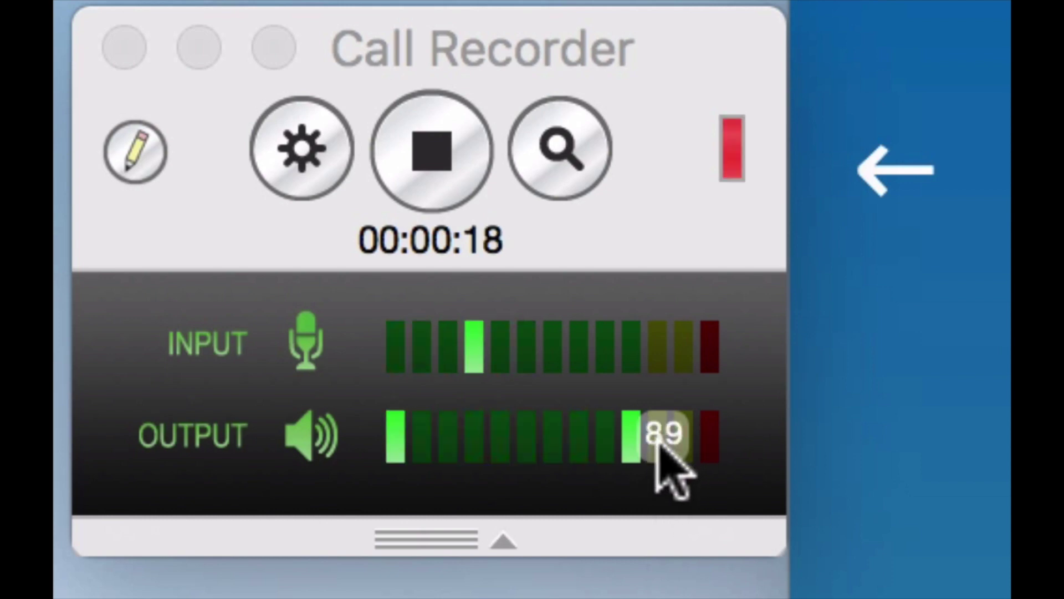
mouse_move(661, 444)
left_mouse_down()
mouse_move(634, 444)
mouse_move(653, 443)
left_mouse_up()
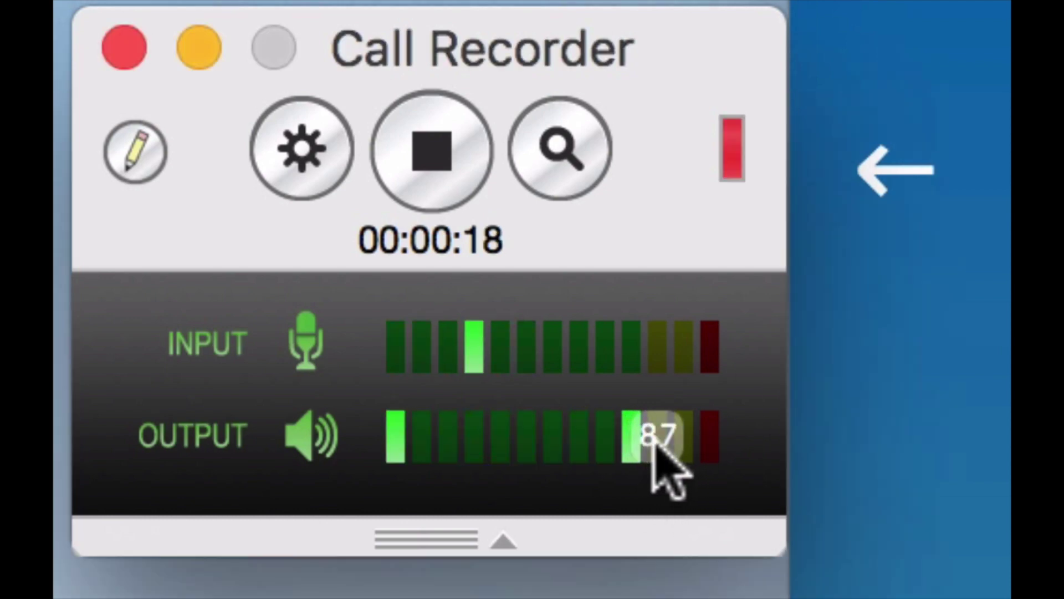
left_click_drag(655, 446, 660, 454)
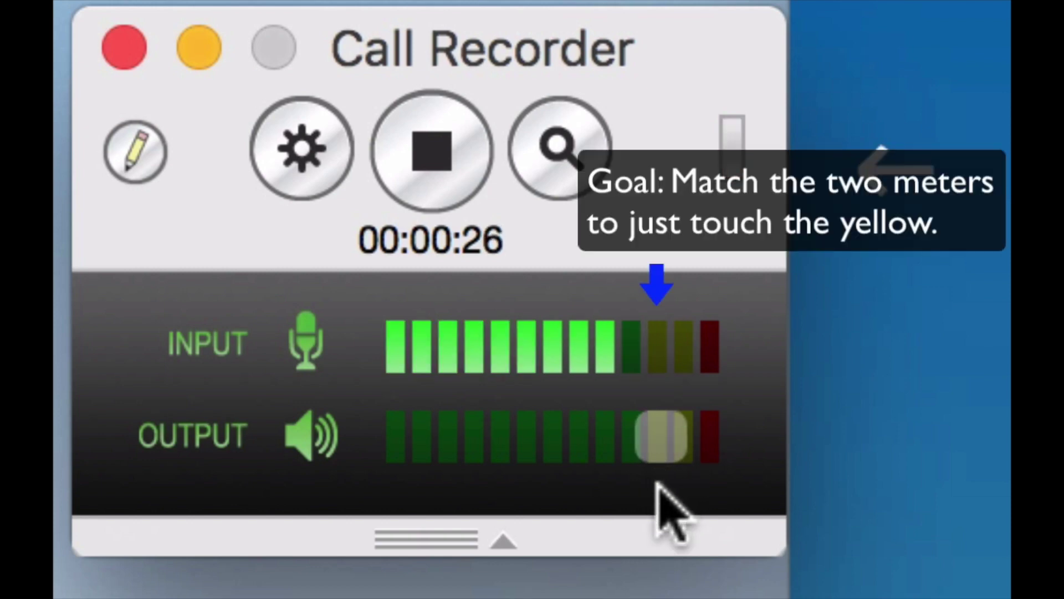
mouse_move(657, 452)
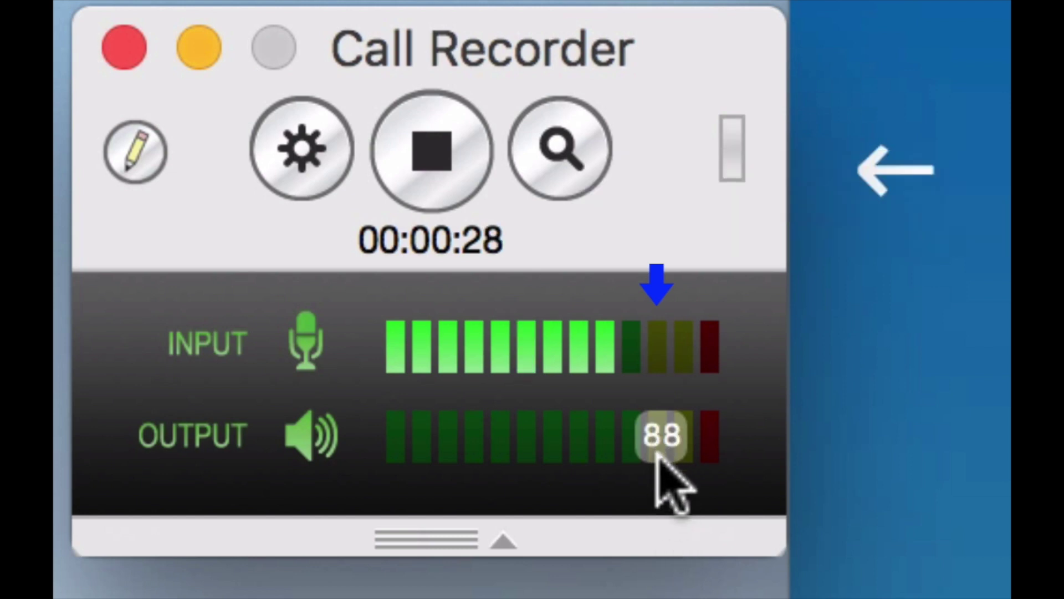
mouse_move(656, 456)
left_mouse_down()
mouse_move(481, 437)
mouse_move(435, 446)
mouse_move(444, 438)
left_mouse_up()
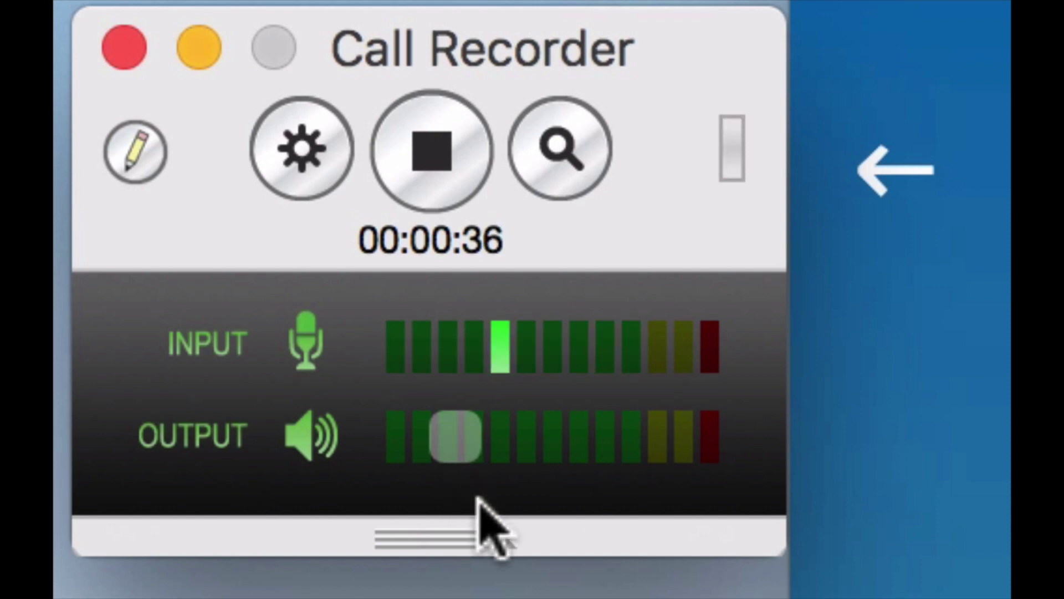
mouse_move(441, 452)
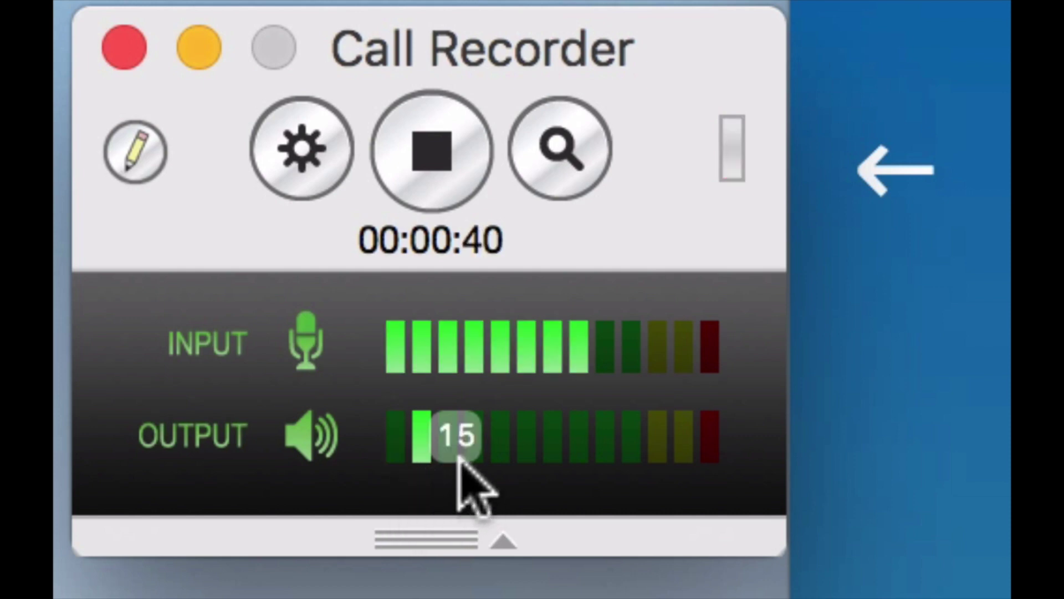
left_click_drag(464, 435, 776, 474)
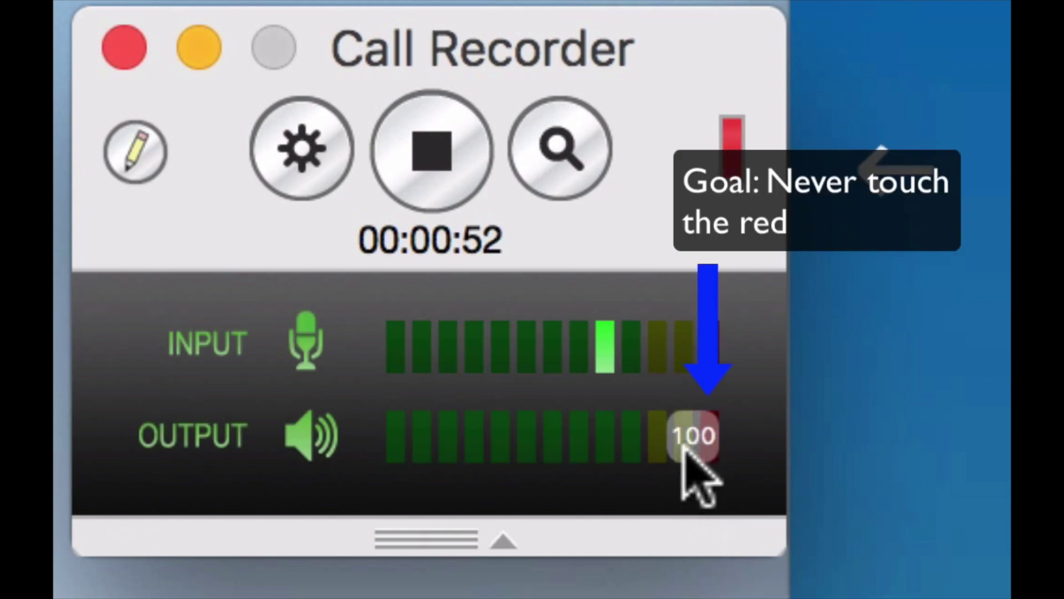
- Lower the OUTPUT volume from 100 to 84, then fine-tune it to about 79
left_click_drag(691, 447, 622, 444)
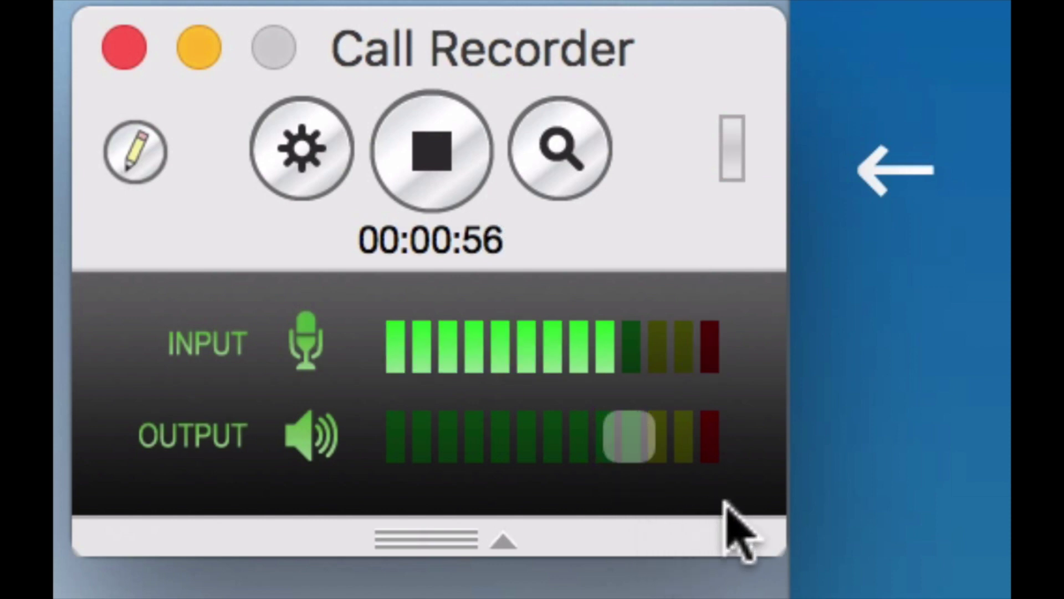
mouse_move(635, 438)
left_mouse_down()
mouse_move(654, 446)
mouse_move(638, 445)
left_mouse_up()
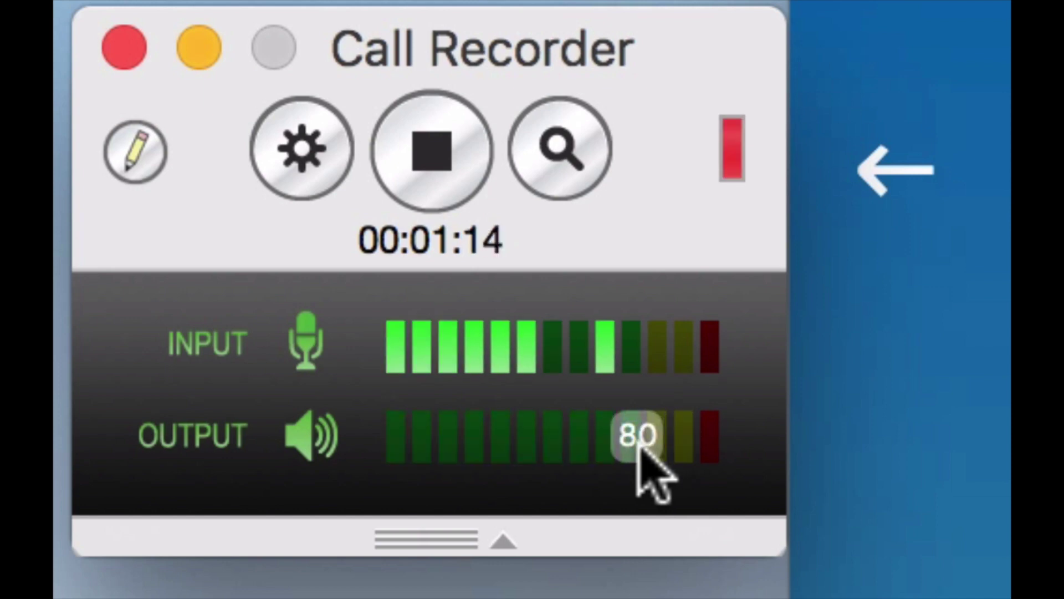
left_click_drag(639, 443, 641, 451)
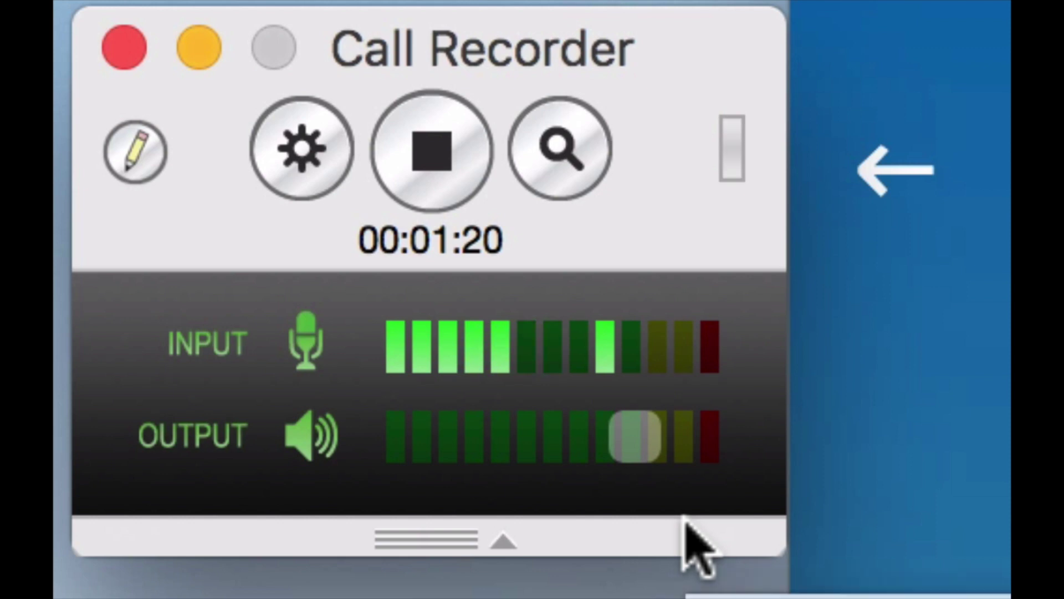